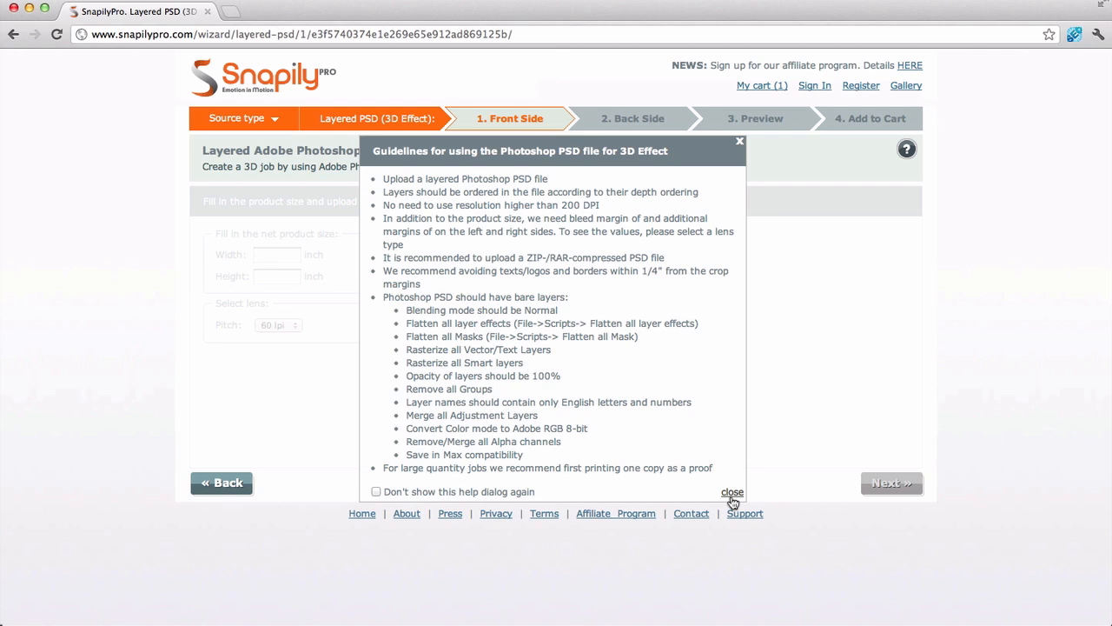
Dismiss the PSD guidelines and set the net product size to 7.4 inch wide by 10.8 inch high
{"action": "left_click", "coordinate": [733, 491]}
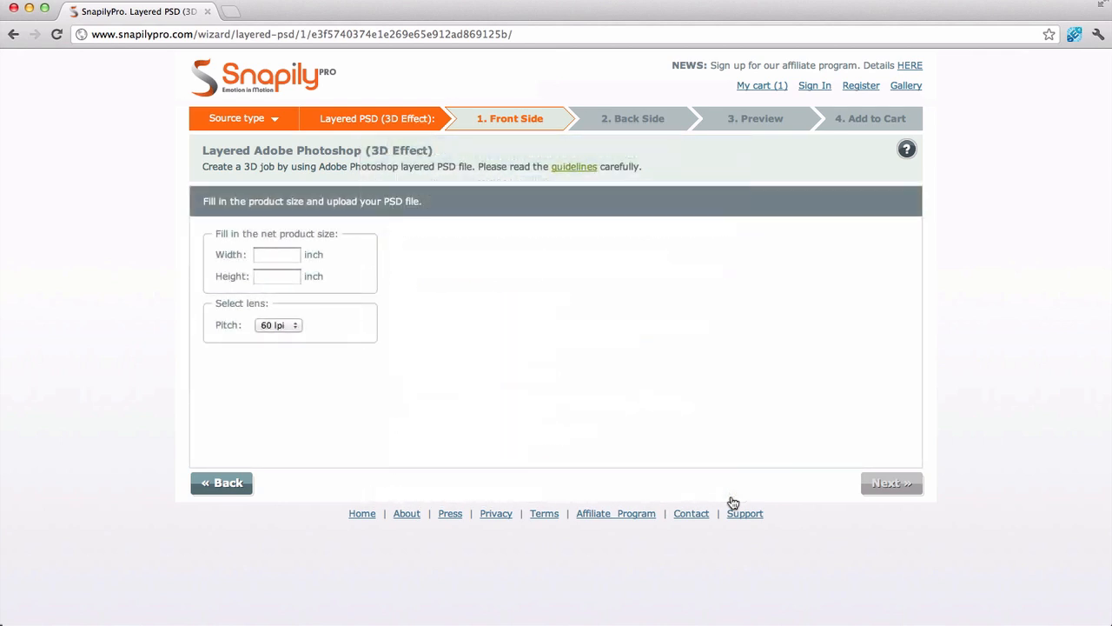
{"action": "left_click", "coordinate": [293, 259]}
{"action": "type", "text": "7.4"}
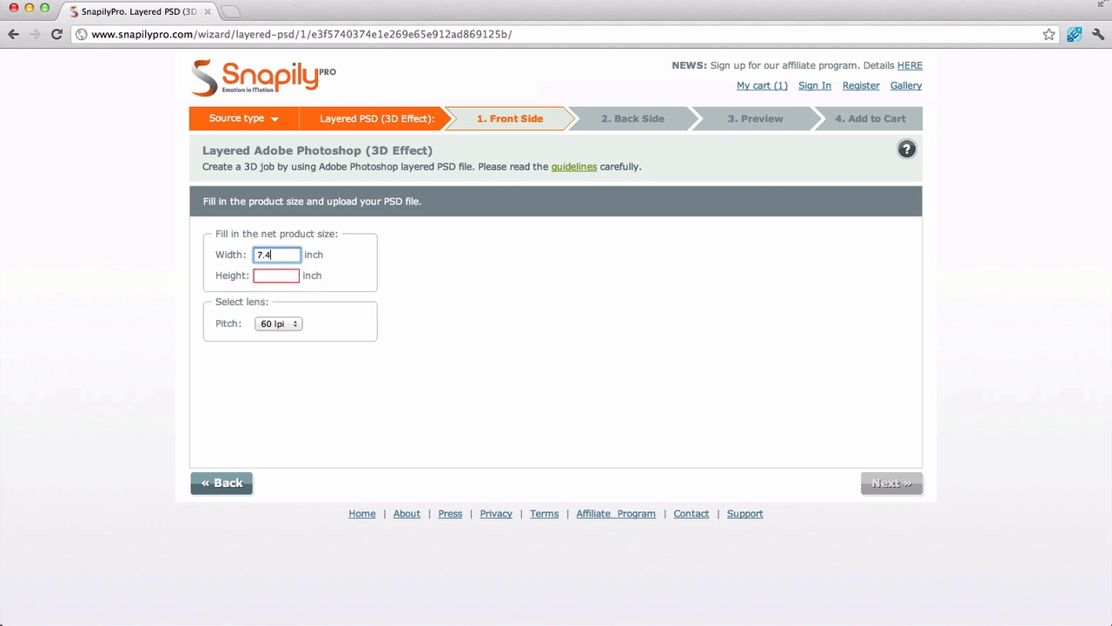
{"action": "key", "text": "Tab"}
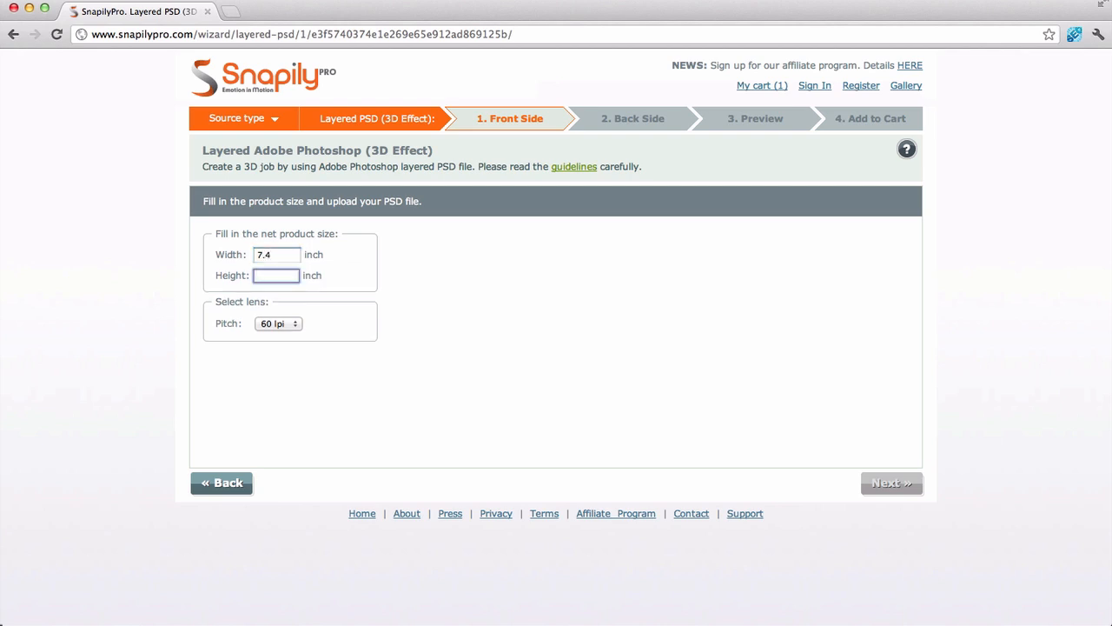
{"action": "type", "text": "10.8"}
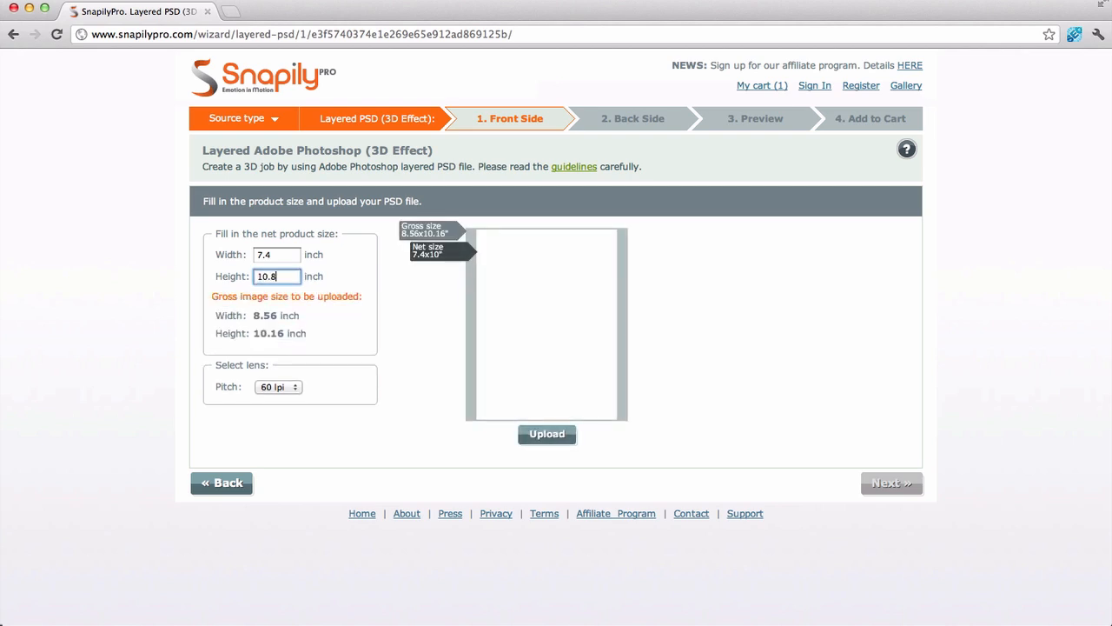
Upload the layered file 2011 SCRATCH.psd from the demo folder and continue to the layer depth adjustment
{"action": "left_click", "coordinate": [547, 430]}
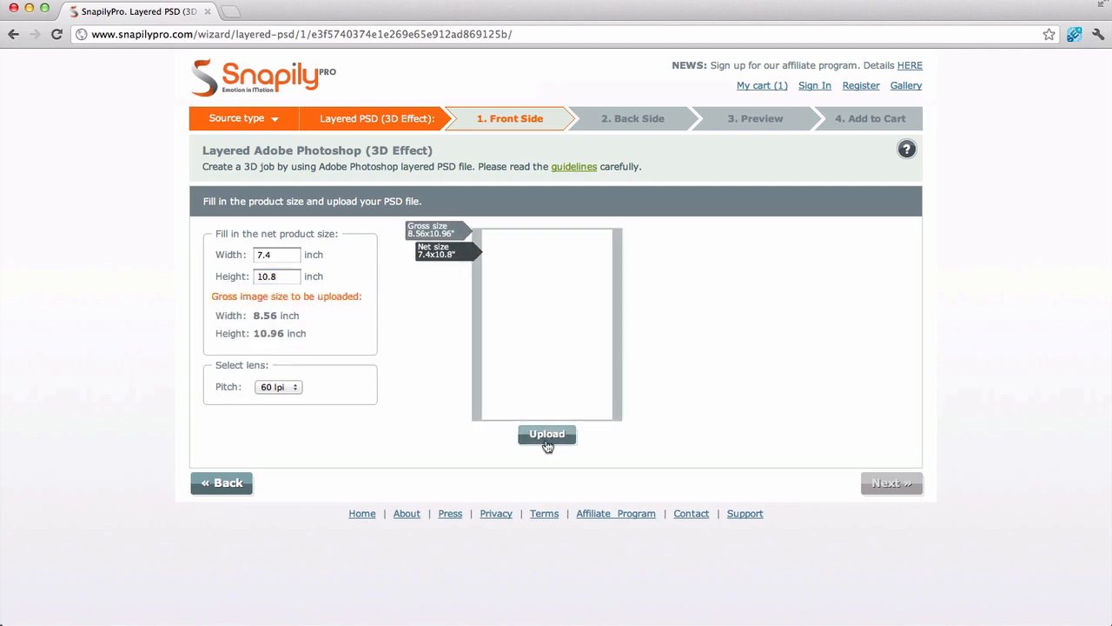
{"action": "left_click", "coordinate": [532, 148]}
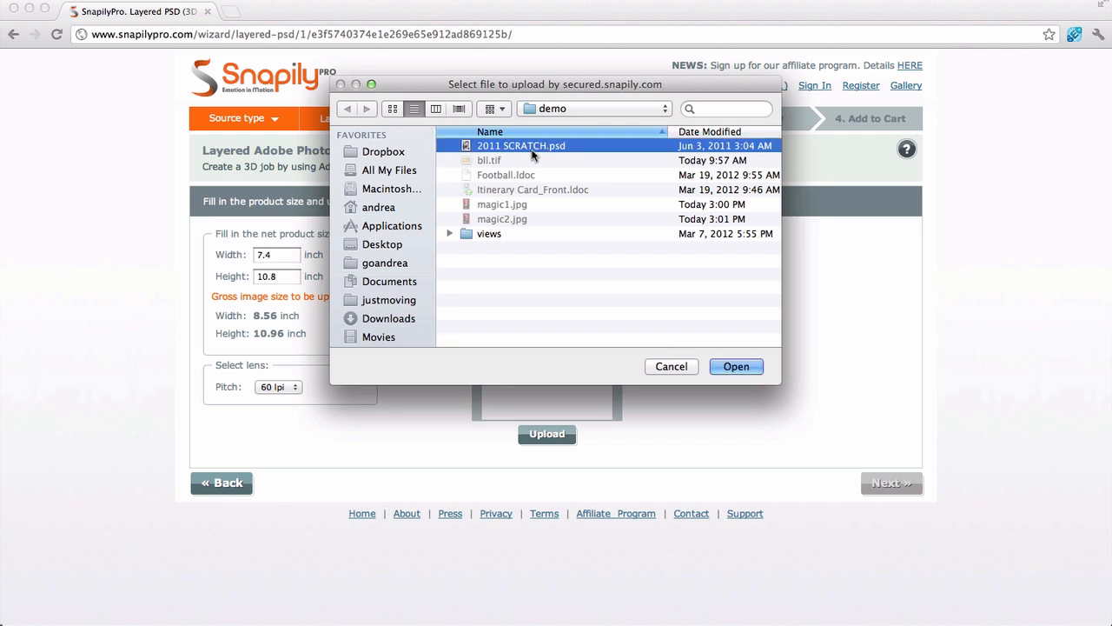
{"action": "double_click", "coordinate": [532, 146]}
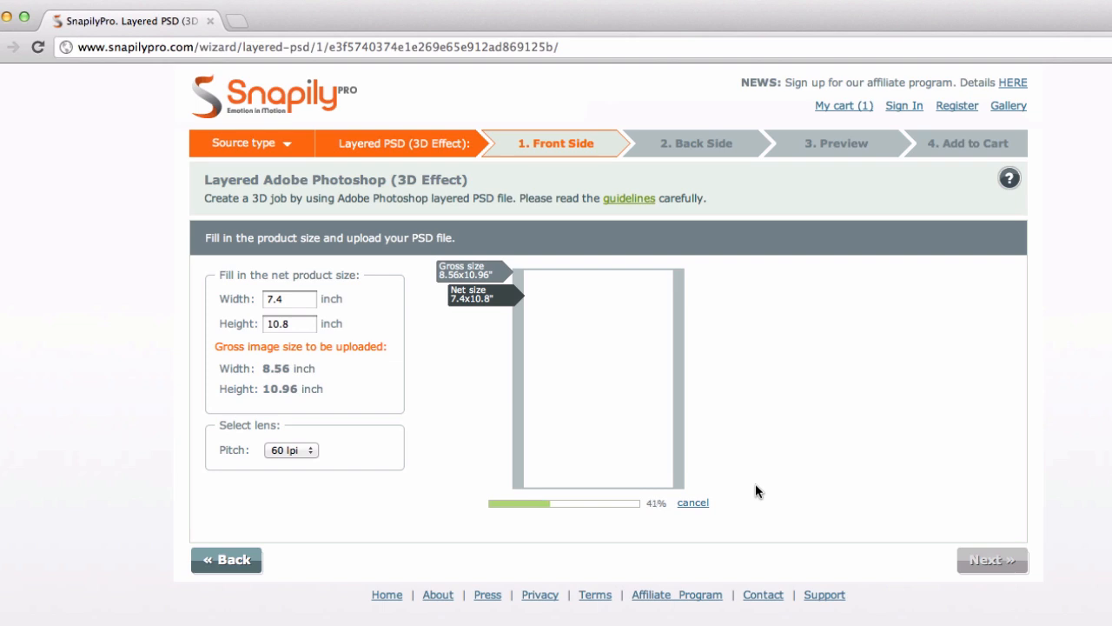
{"action": "left_click", "coordinate": [991, 573]}
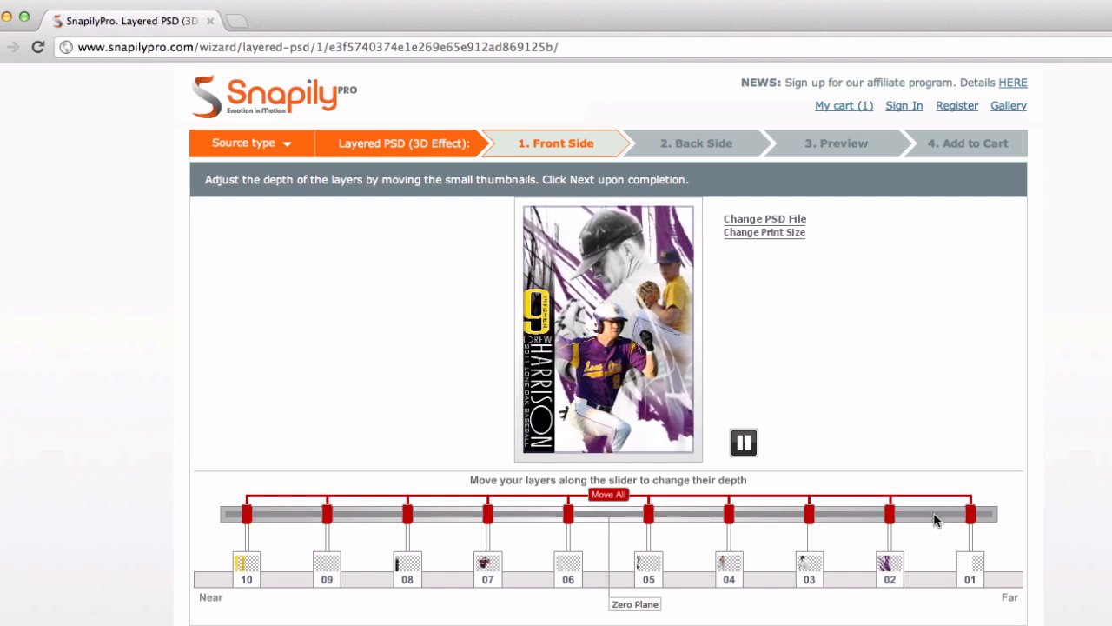
Examine the layers from 01 to 10 on the depth slider to identify which part of the artwork each one holds
{"action": "mouse_move", "coordinate": [947, 580]}
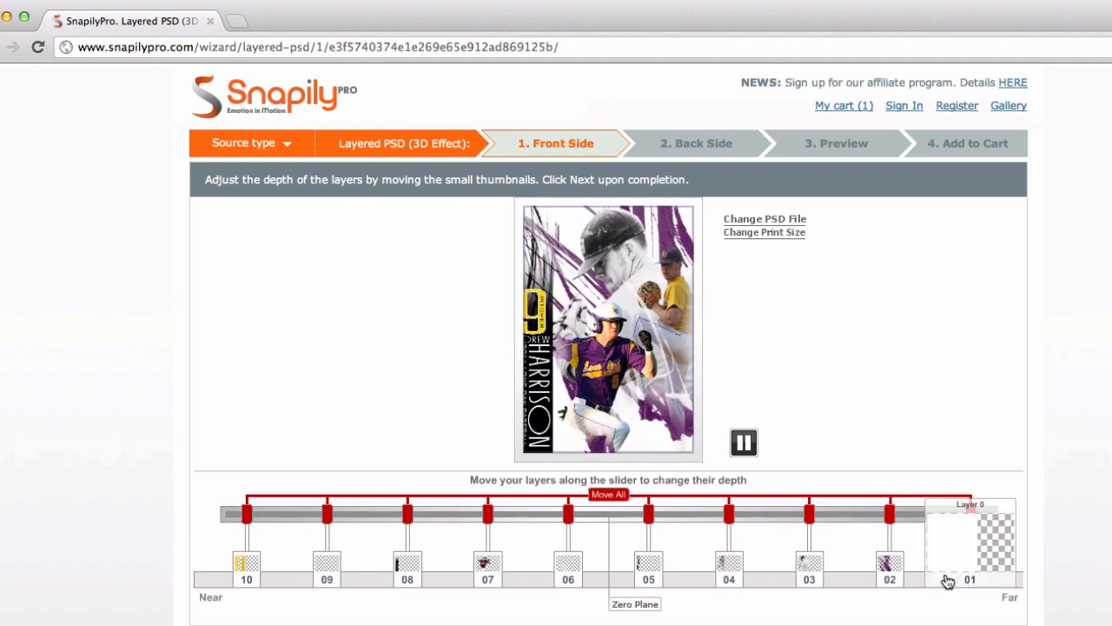
{"action": "mouse_move", "coordinate": [878, 576]}
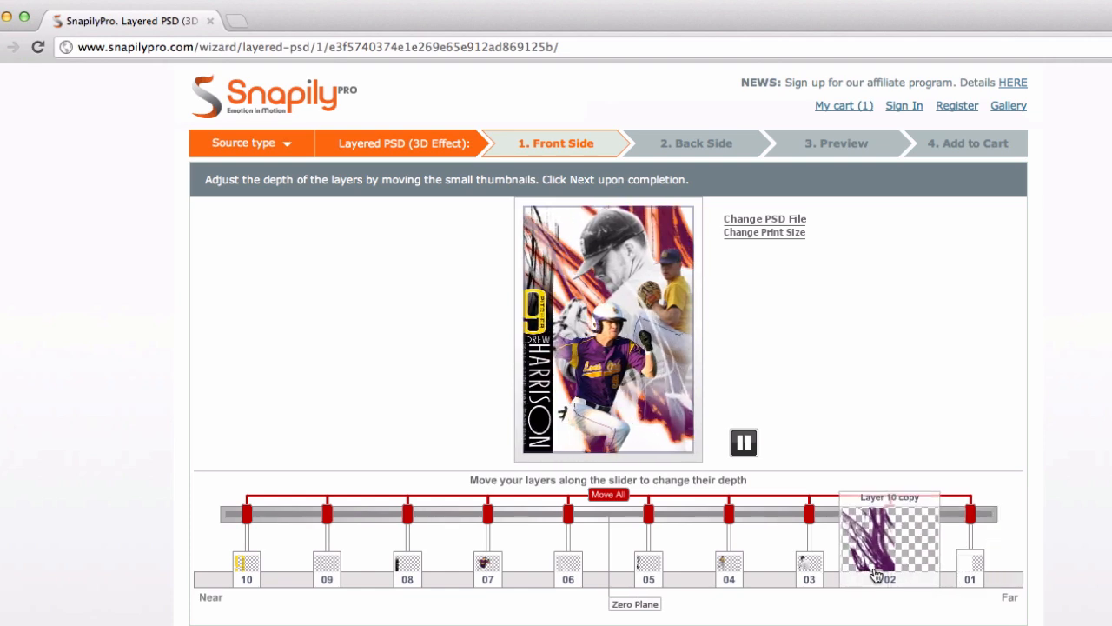
{"action": "mouse_move", "coordinate": [807, 575]}
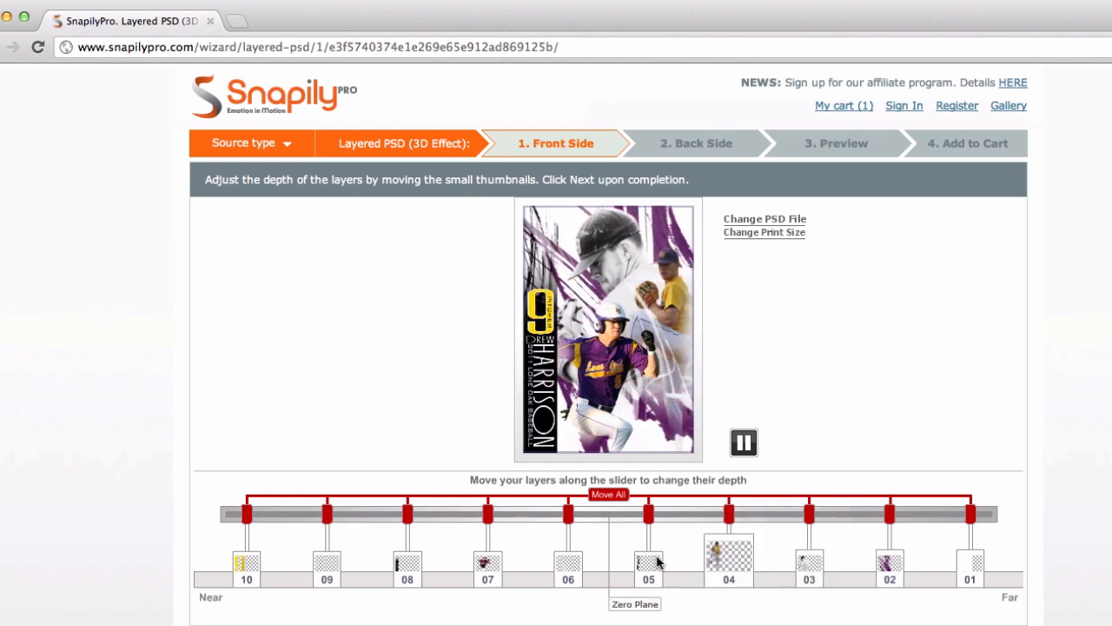
{"action": "mouse_move", "coordinate": [656, 563]}
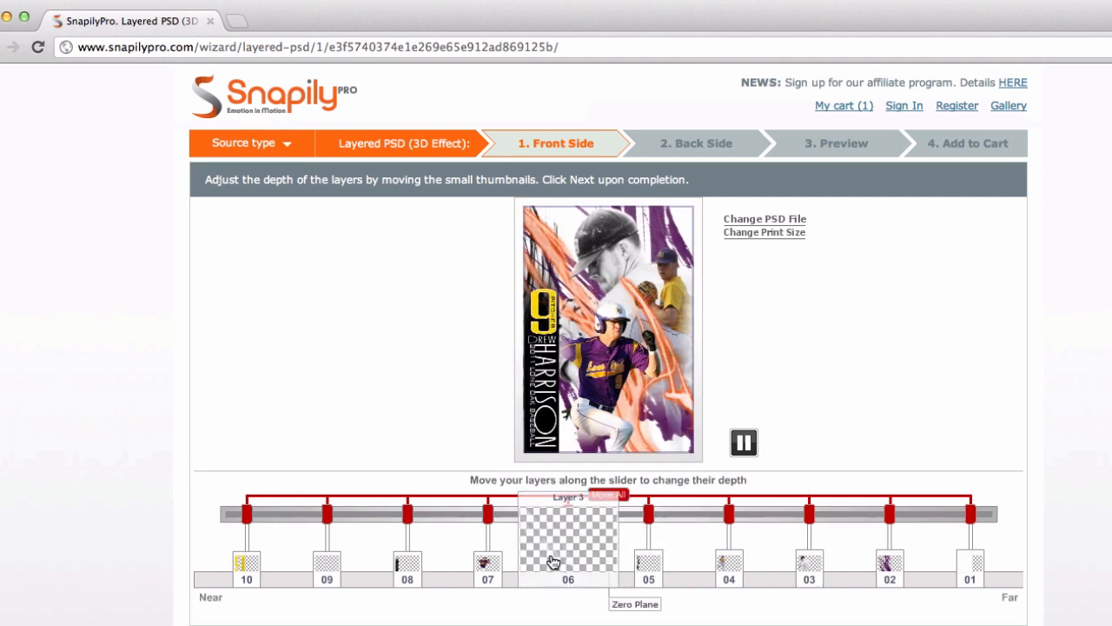
{"action": "mouse_move", "coordinate": [414, 563]}
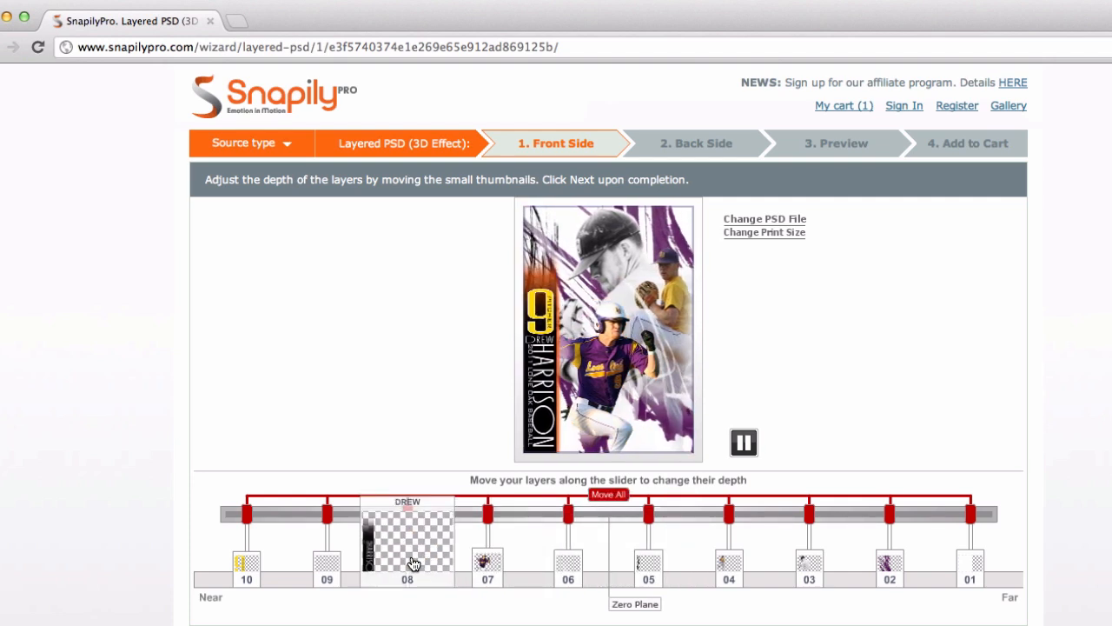
{"action": "mouse_move", "coordinate": [325, 566]}
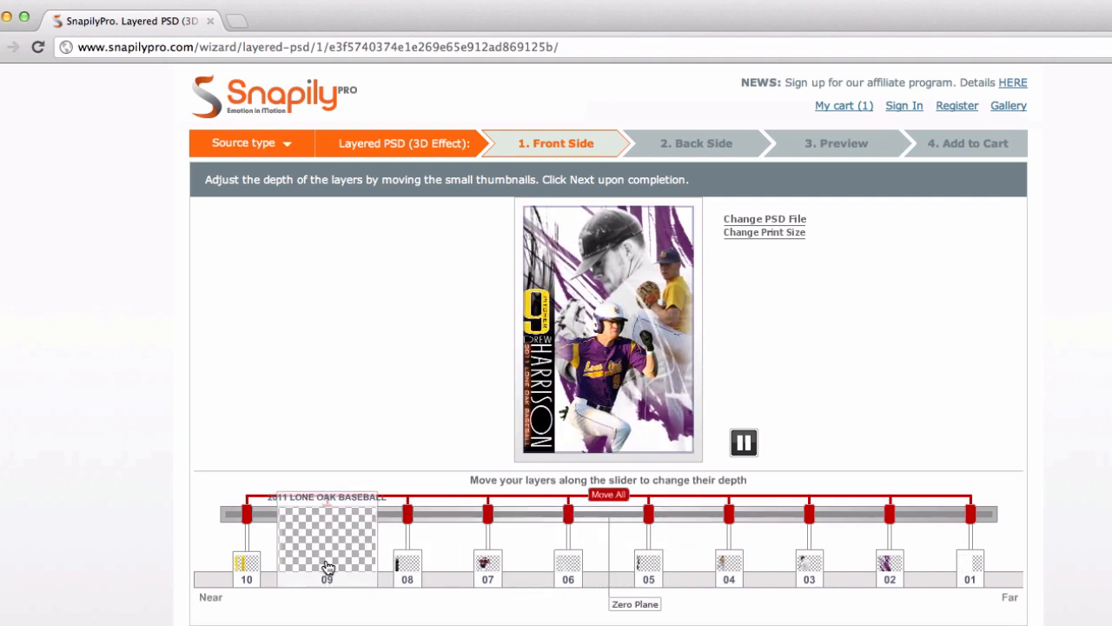
{"action": "mouse_move", "coordinate": [239, 575]}
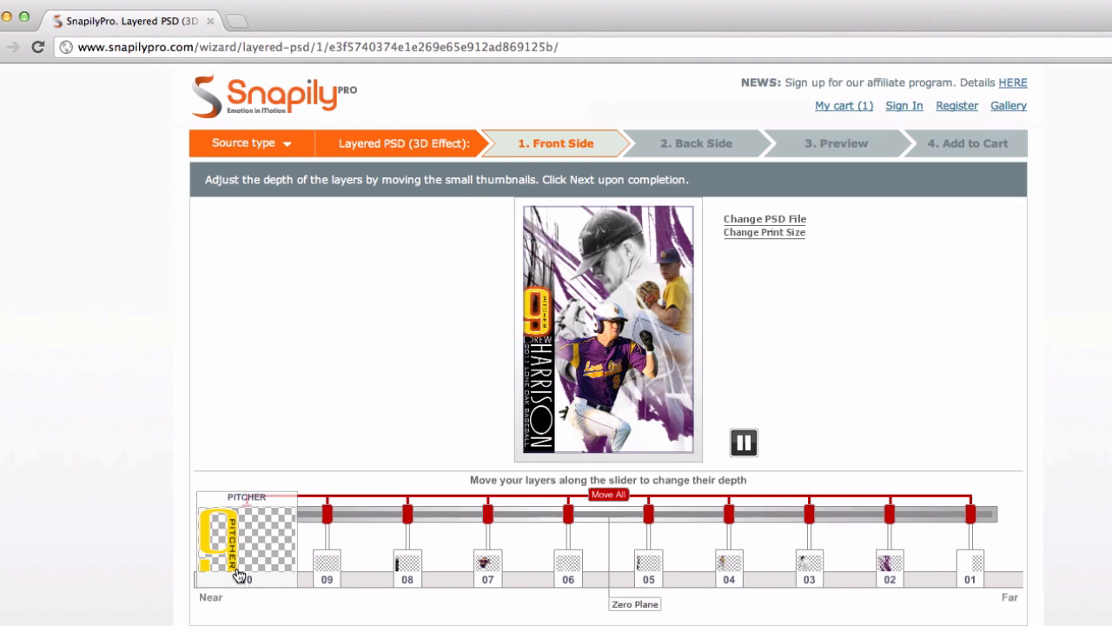
Move layers 10 through 04 along the depth slider so that each sits somewhat closer to the zero plane
{"action": "left_click_drag", "start_coordinate": [239, 574], "coordinate": [363, 570]}
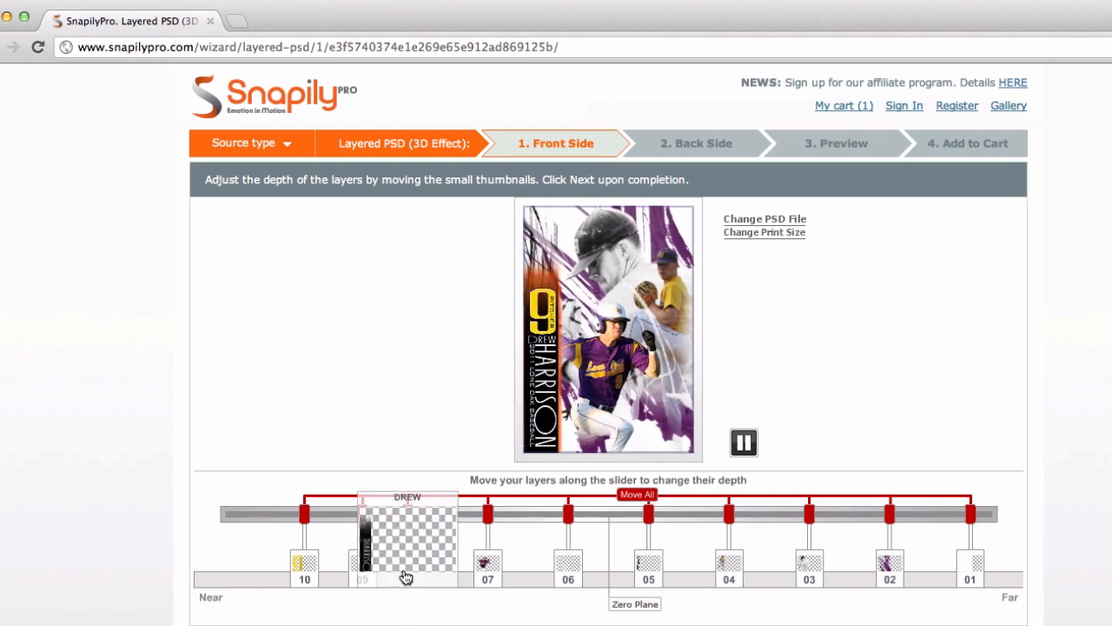
{"action": "left_click_drag", "start_coordinate": [405, 576], "coordinate": [576, 576]}
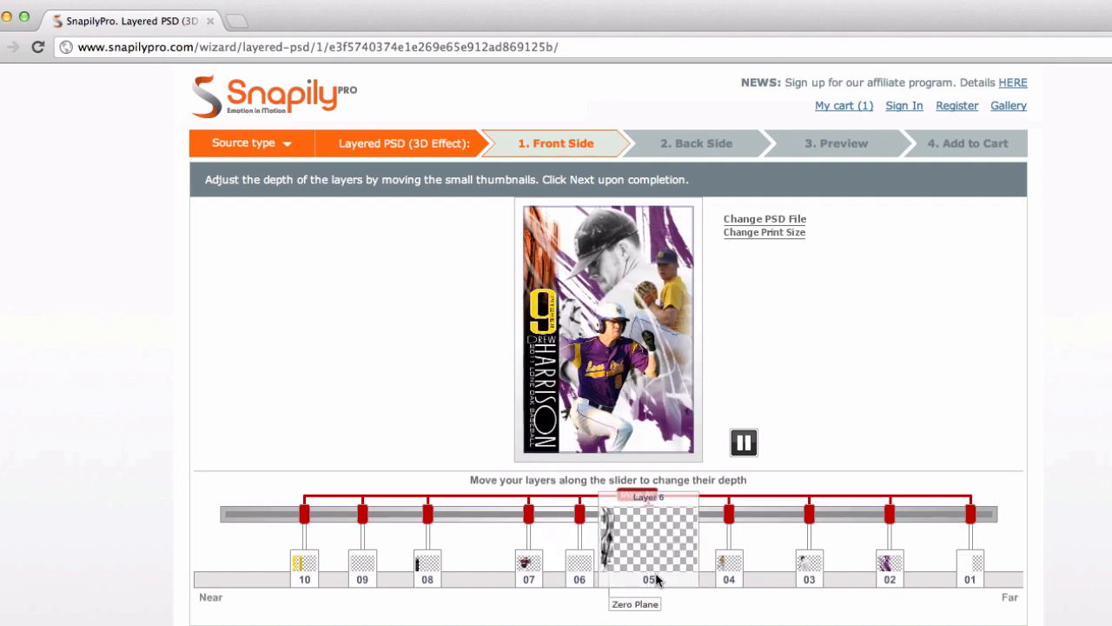
{"action": "left_click_drag", "start_coordinate": [655, 577], "coordinate": [636, 573]}
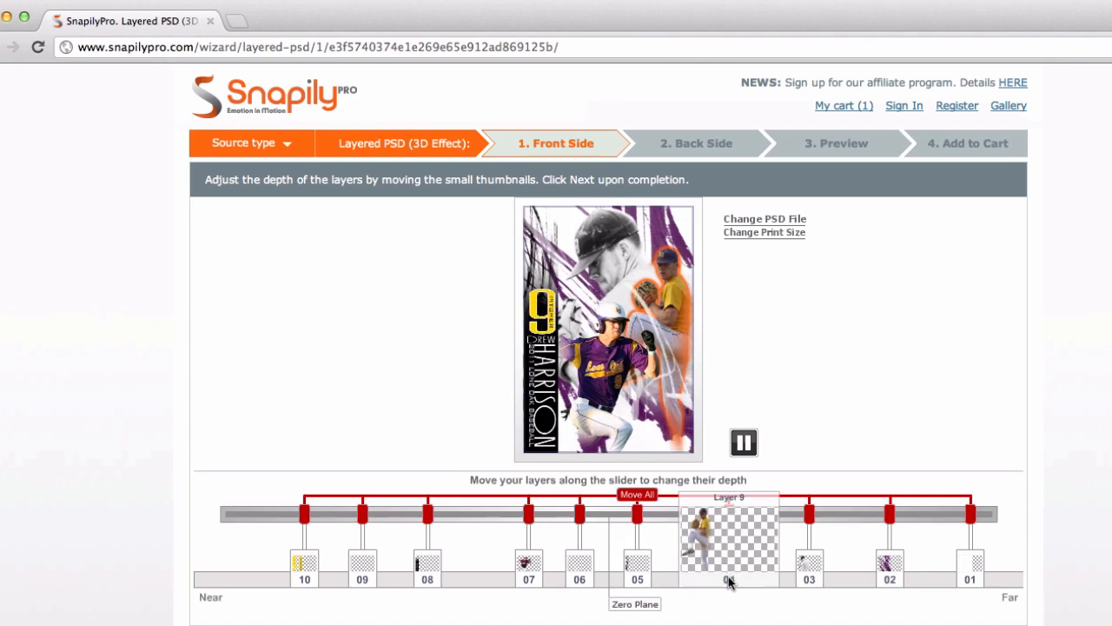
{"action": "left_click_drag", "start_coordinate": [728, 577], "coordinate": [702, 577]}
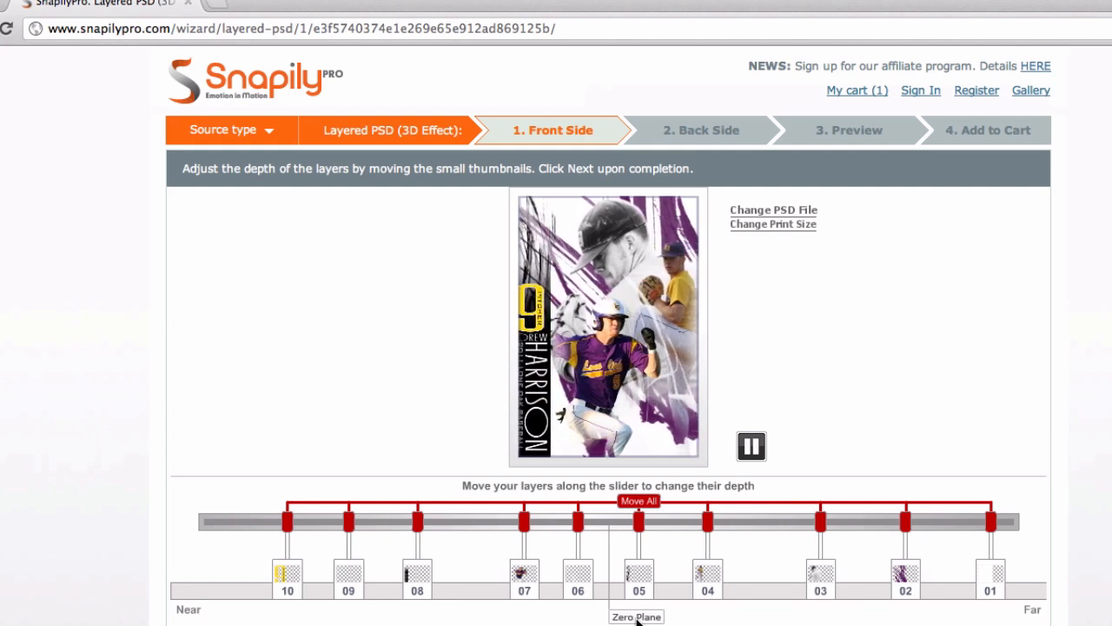
Place layer 04 directly beside layer 05 and layer 07 directly beside layer 06 on the depth slider
{"action": "mouse_move", "coordinate": [622, 585]}
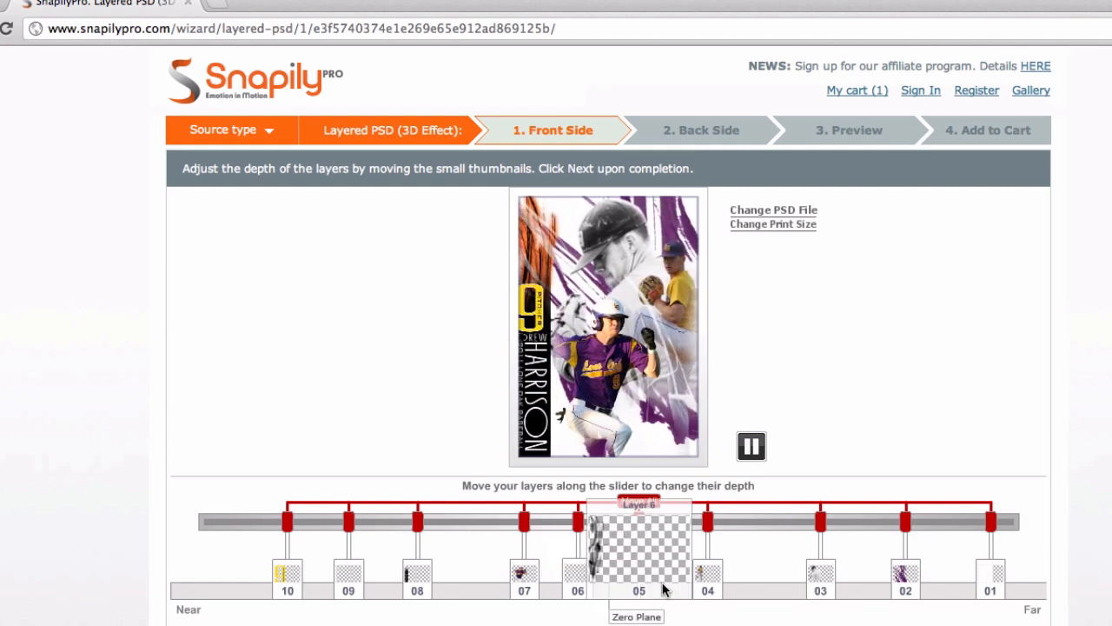
{"action": "left_click_drag", "start_coordinate": [716, 591], "coordinate": [666, 589]}
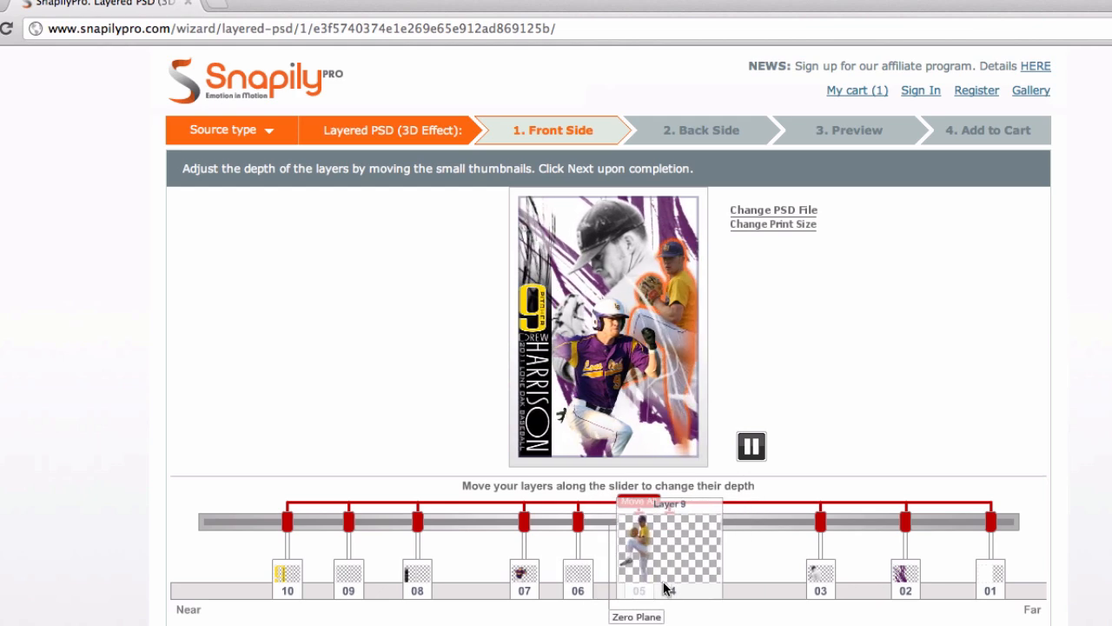
{"action": "left_click_drag", "start_coordinate": [666, 589], "coordinate": [657, 588]}
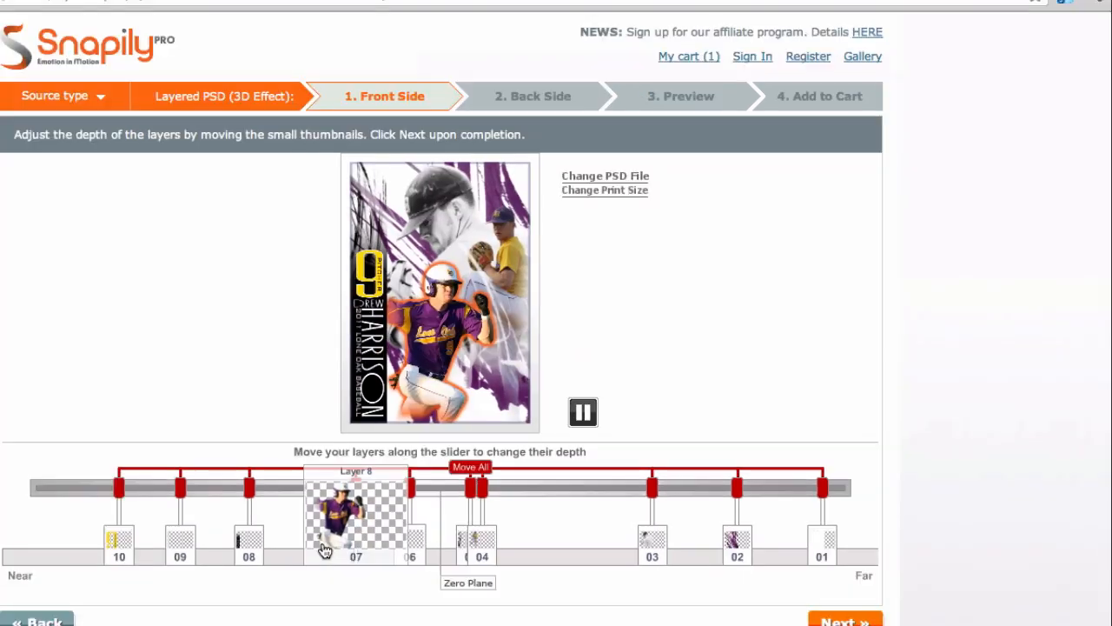
{"action": "left_click_drag", "start_coordinate": [324, 550], "coordinate": [393, 553]}
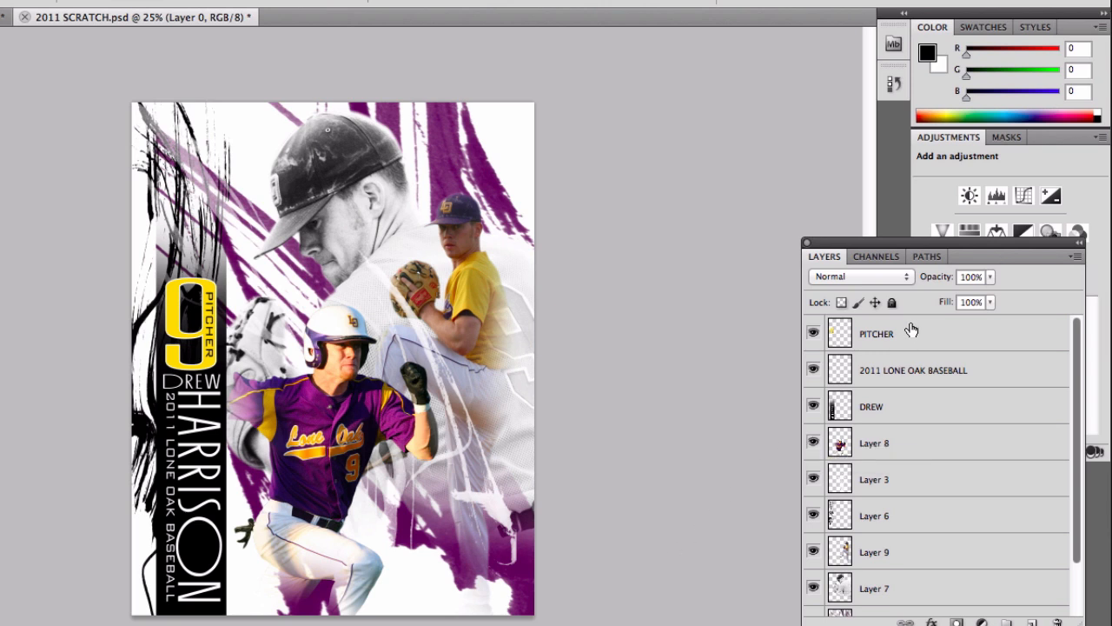
Hide and reshow the PITCHER layer of 2011 SCRATCH.psd in Photoshop, and compare it with layer 10 on the SnapilyPRO depth slider
{"action": "left_click", "coordinate": [813, 335]}
{"action": "left_click", "coordinate": [812, 334]}
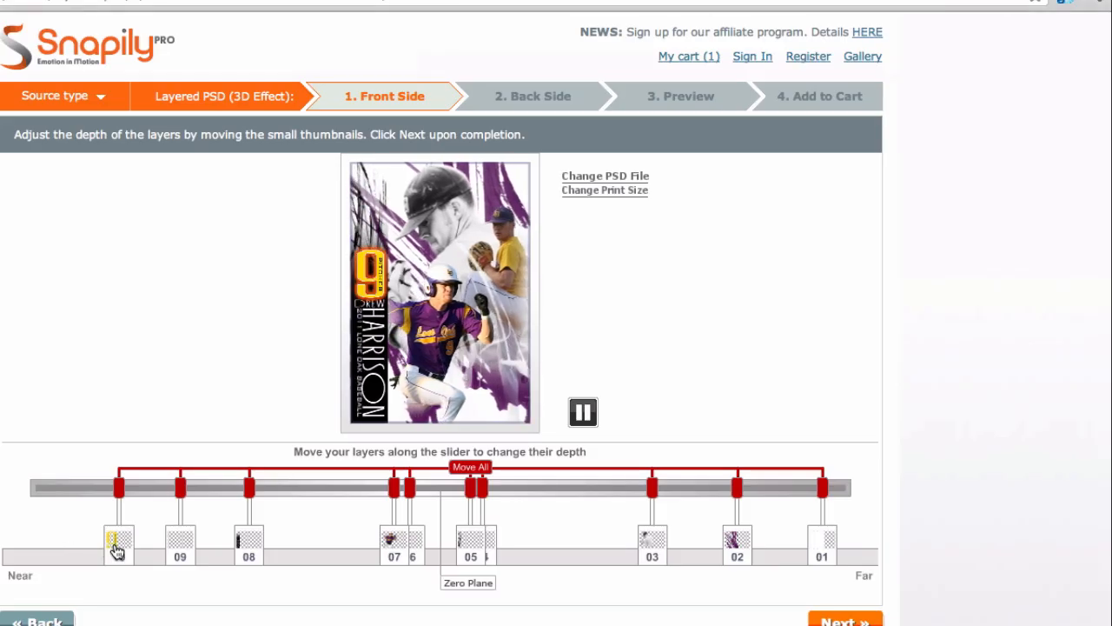
{"action": "mouse_move", "coordinate": [136, 545]}
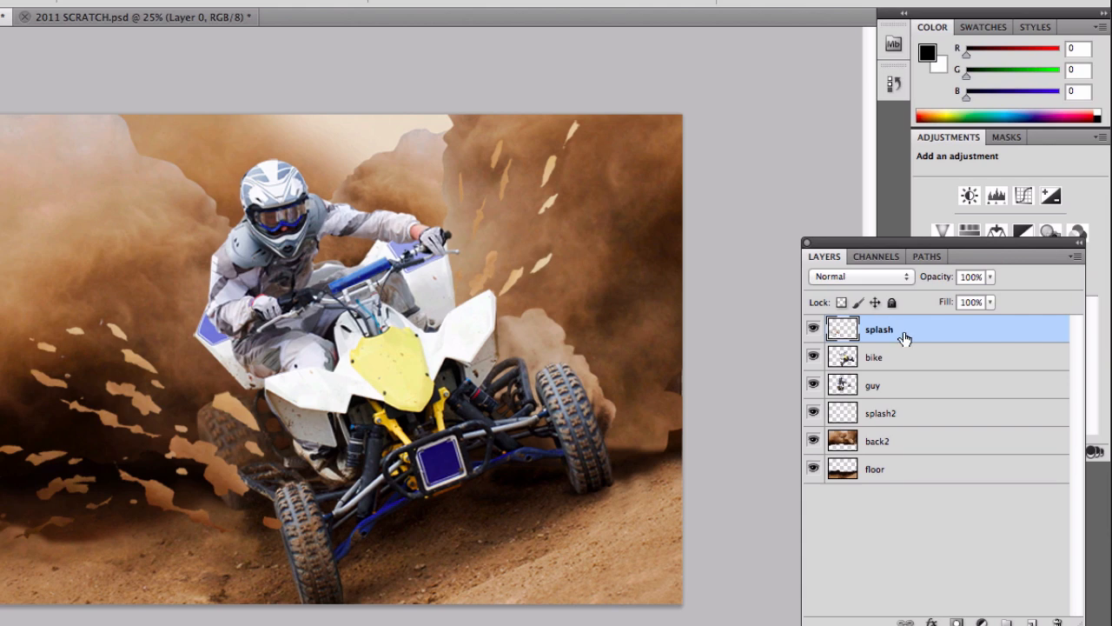
In Photoshop's sample.psd, hide the splash, bike and guy layers one after another, toggling the bike and guy to reveal the artwork behind them
{"action": "left_click", "coordinate": [814, 329]}
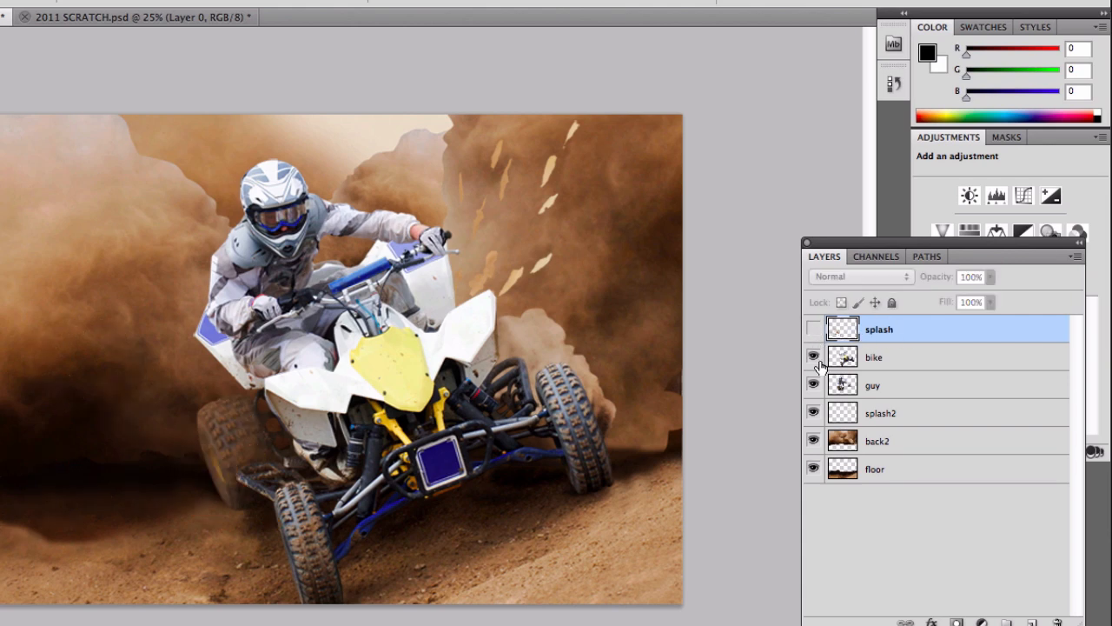
{"action": "left_click", "coordinate": [814, 357]}
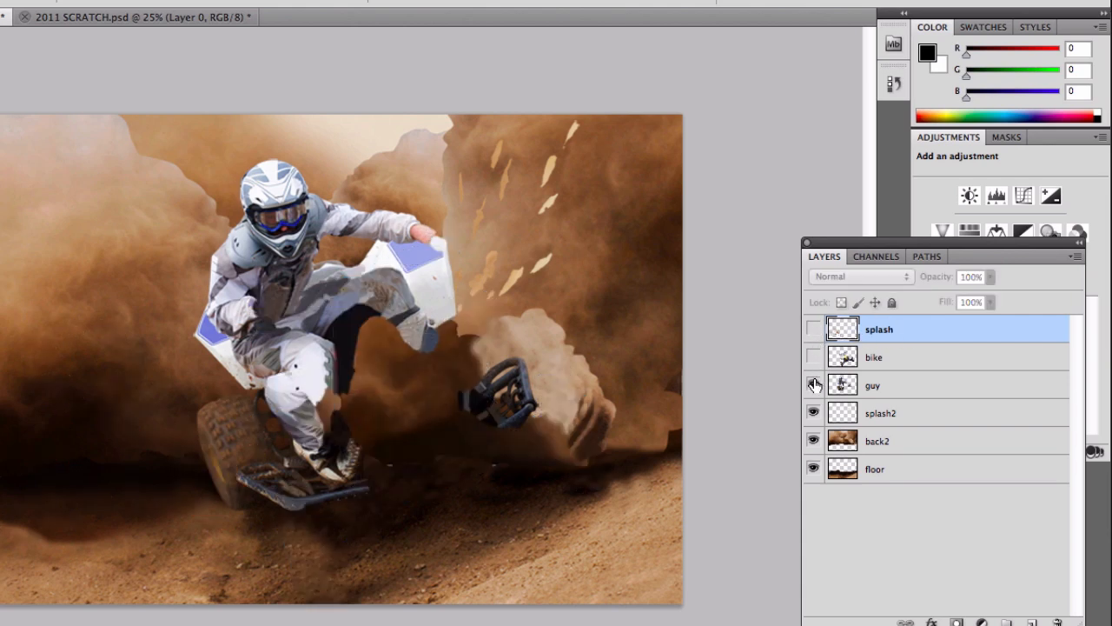
{"action": "left_click", "coordinate": [814, 357]}
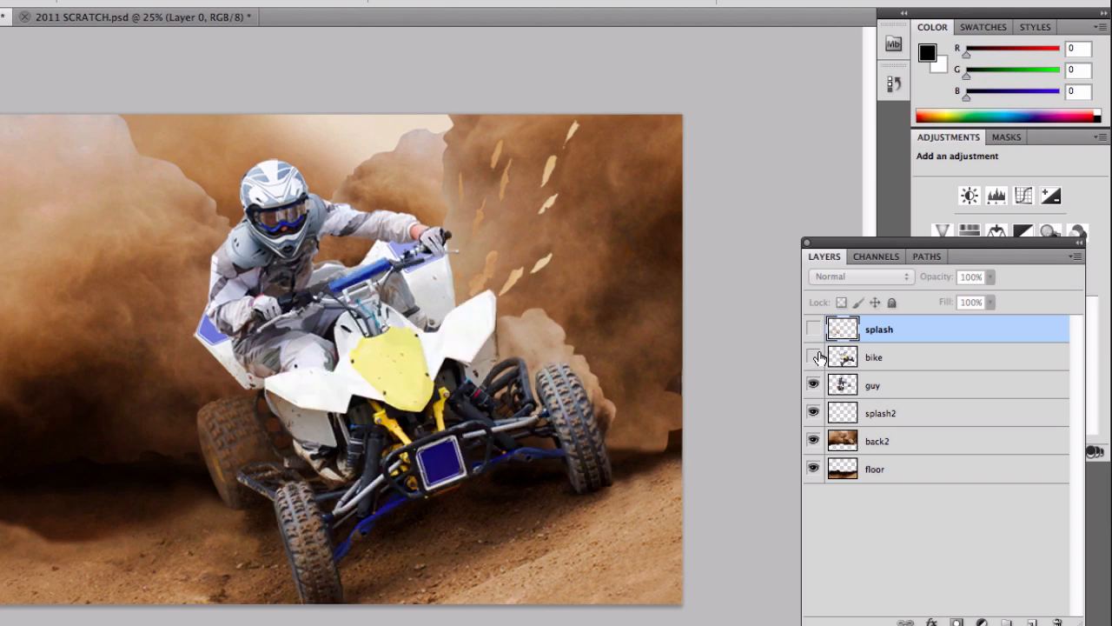
{"action": "left_click", "coordinate": [814, 357]}
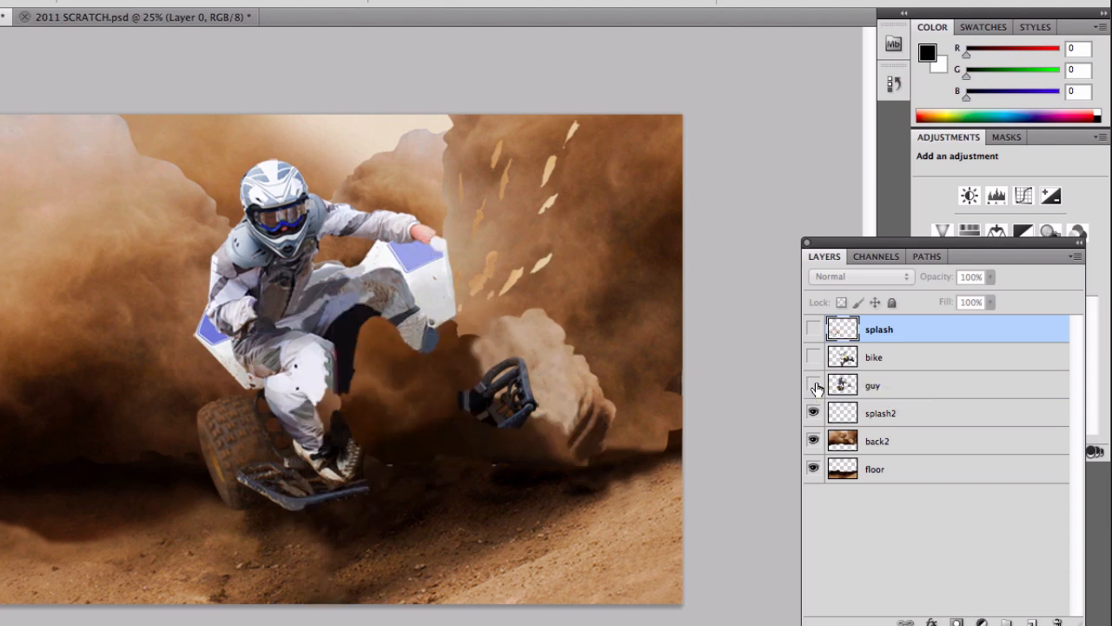
{"action": "left_click", "coordinate": [814, 385]}
{"action": "left_click", "coordinate": [814, 384]}
{"action": "left_click", "coordinate": [814, 384]}
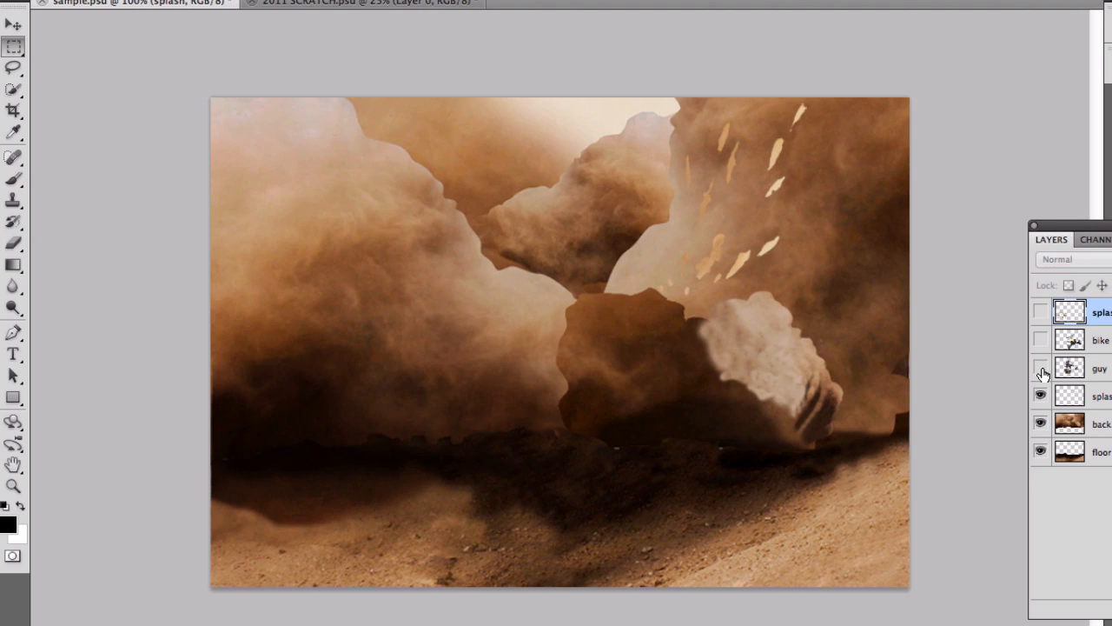
Show the guy and bike layers again, hide both to inspect the filled background, and point out the Clone Stamp tool
{"action": "left_click", "coordinate": [1041, 367]}
{"action": "left_click", "coordinate": [1042, 340]}
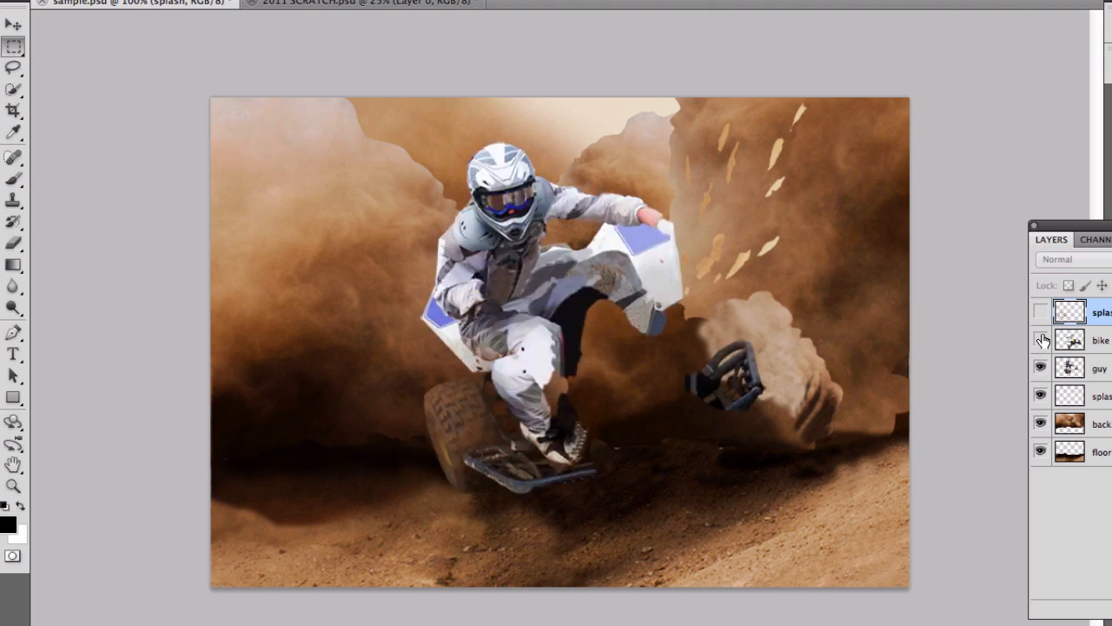
{"action": "left_click", "coordinate": [1041, 339]}
{"action": "left_click", "coordinate": [1041, 368]}
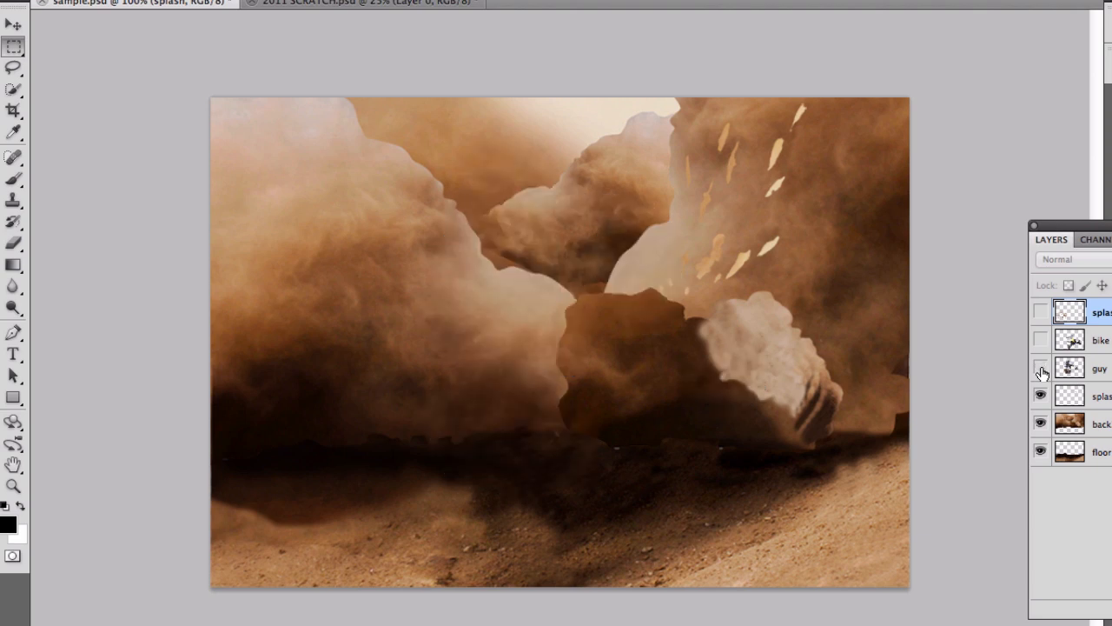
{"action": "left_click", "coordinate": [14, 198]}
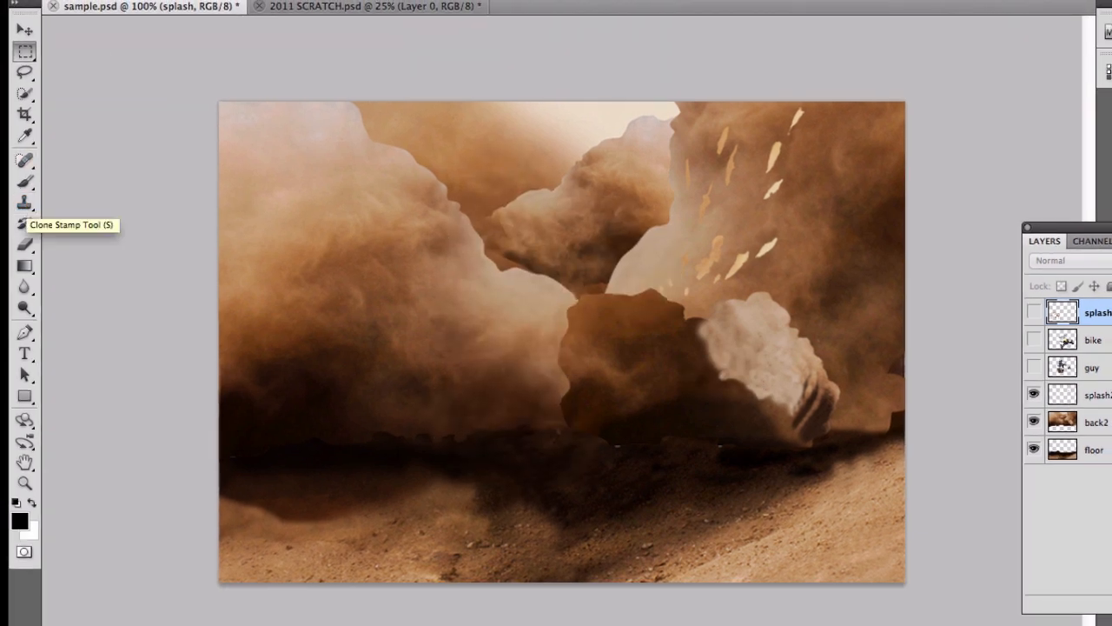
Return to the SnapilyPRO wizard, advance the baseball job to its preview, and confirm it for adding to the cart
{"action": "left_click", "coordinate": [191, 0]}
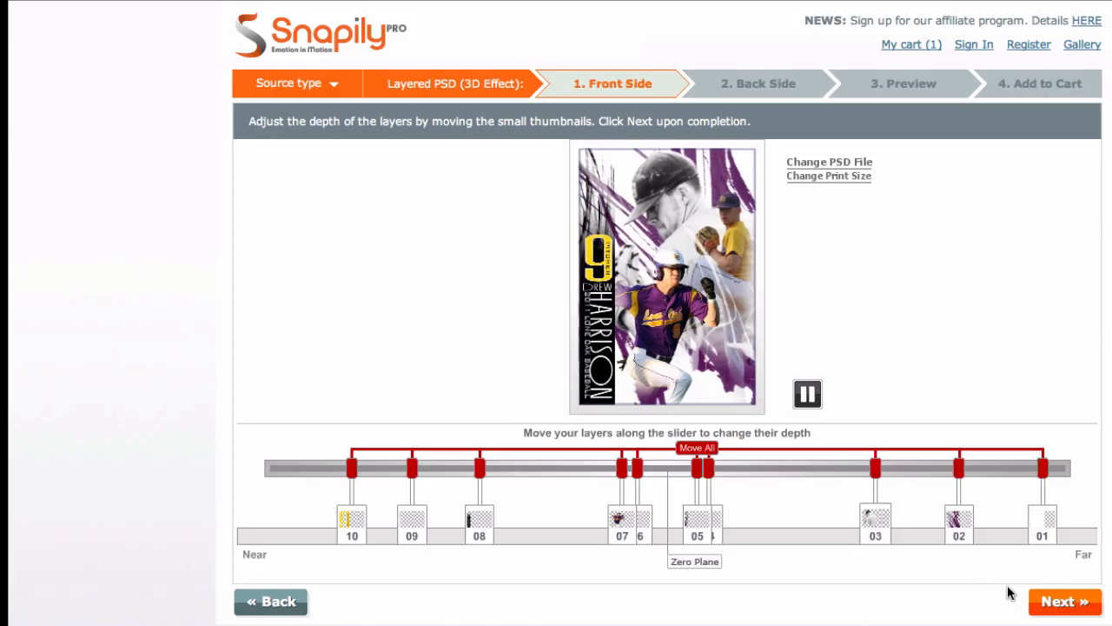
{"action": "left_click", "coordinate": [1064, 611]}
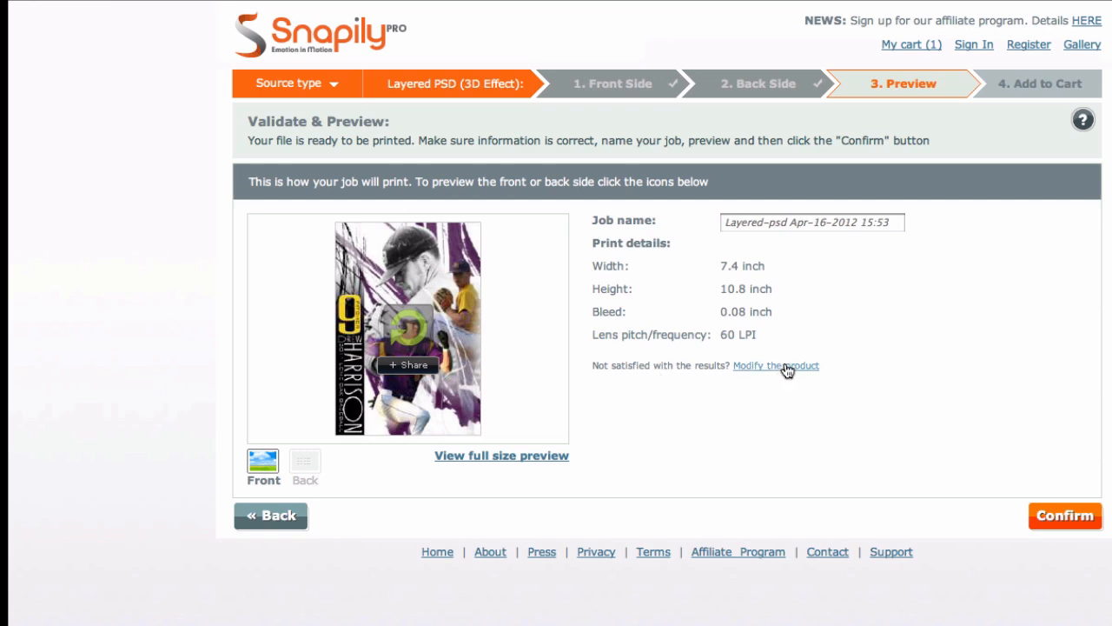
{"action": "left_click", "coordinate": [1055, 517]}
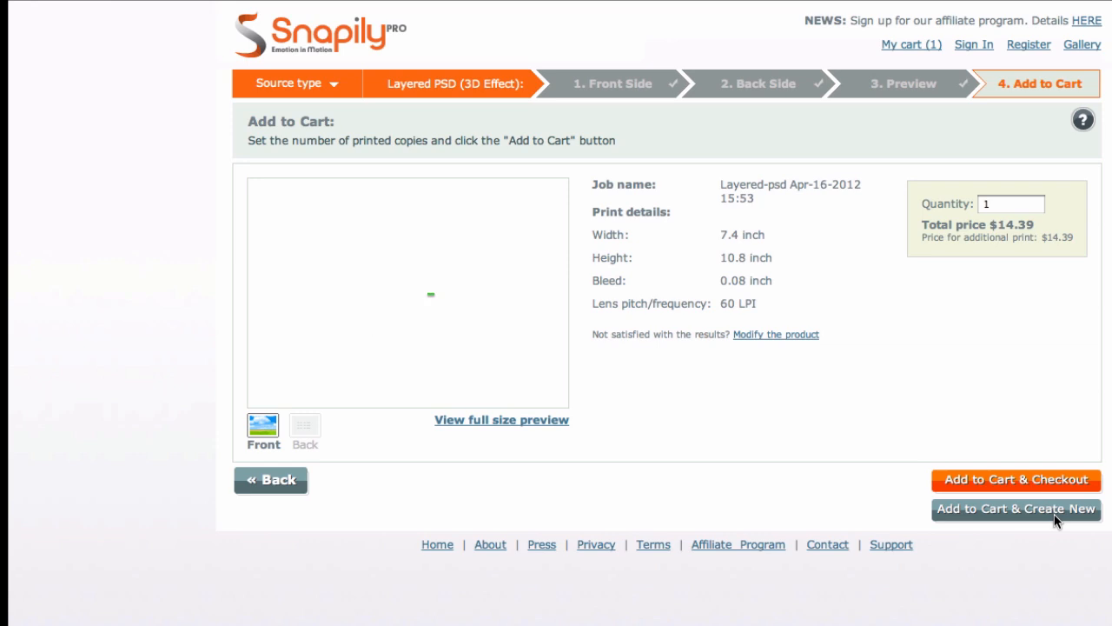